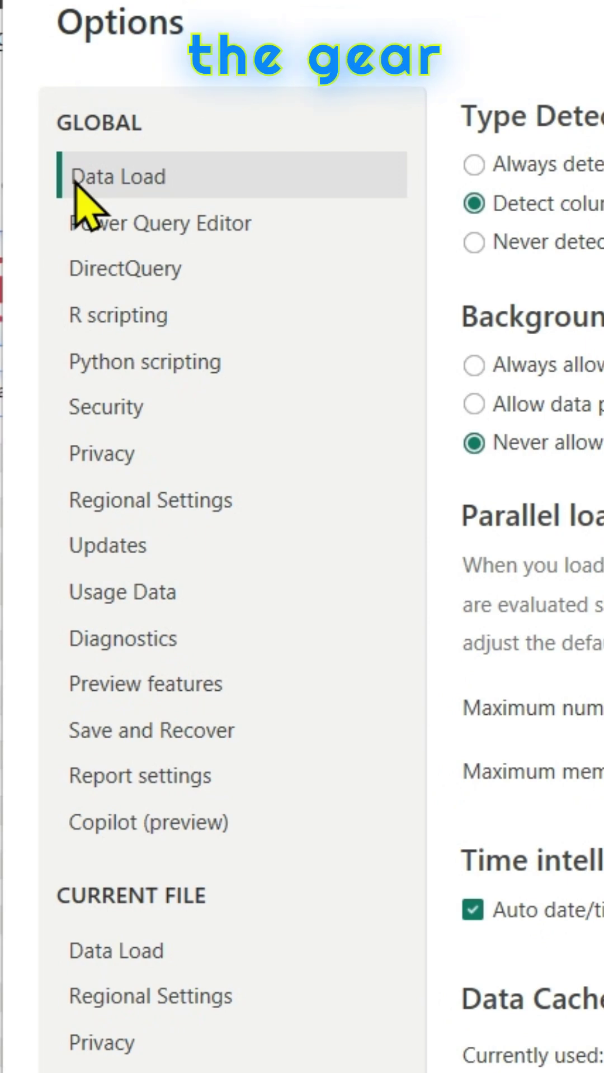
- Show the GLOBAL Report settings in Options, with Customize appearance (preview) still on Legacy
click(75, 180)
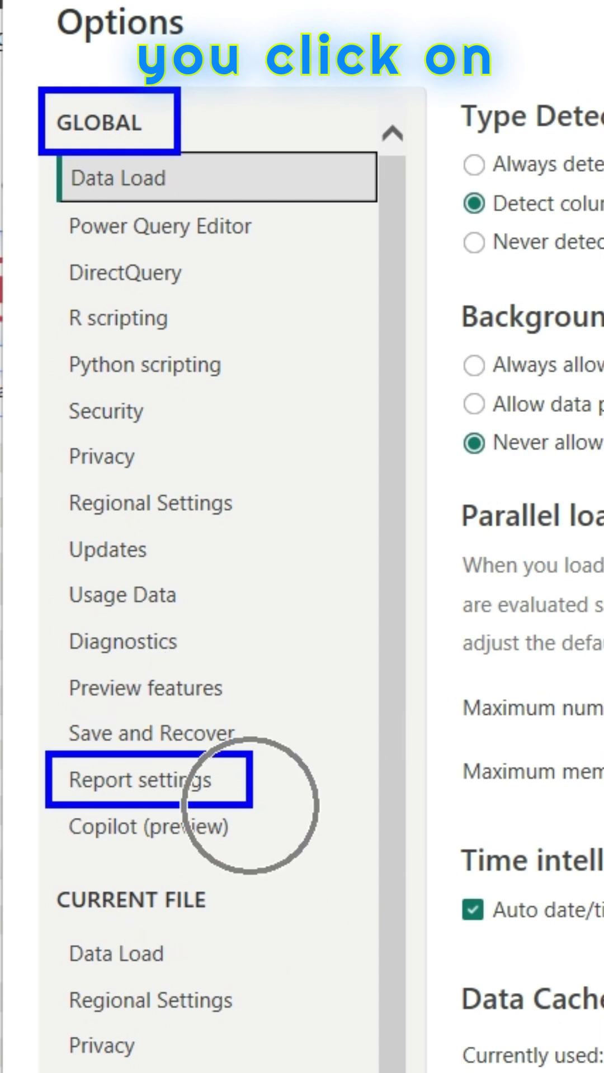
click(173, 776)
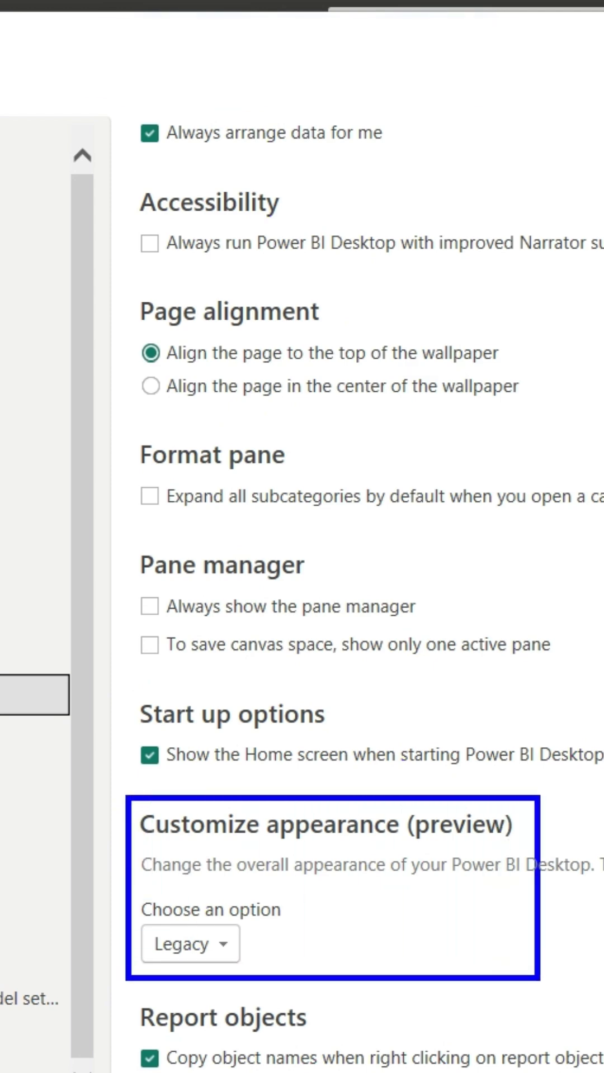
- Switch the Customize appearance (preview) dropdown from Legacy to Dark
click(226, 943)
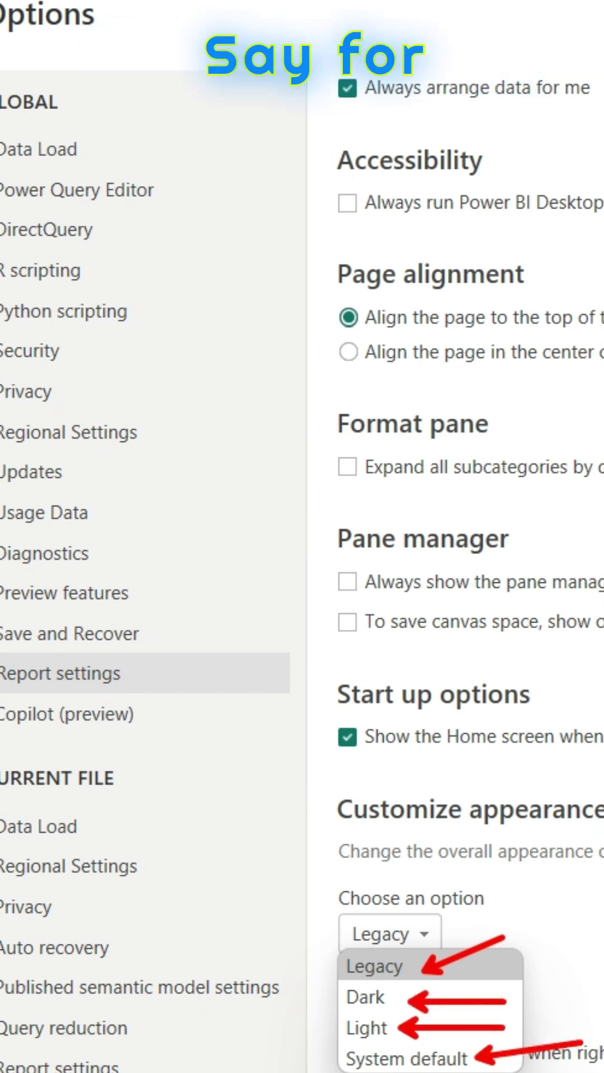
click(424, 939)
click(360, 998)
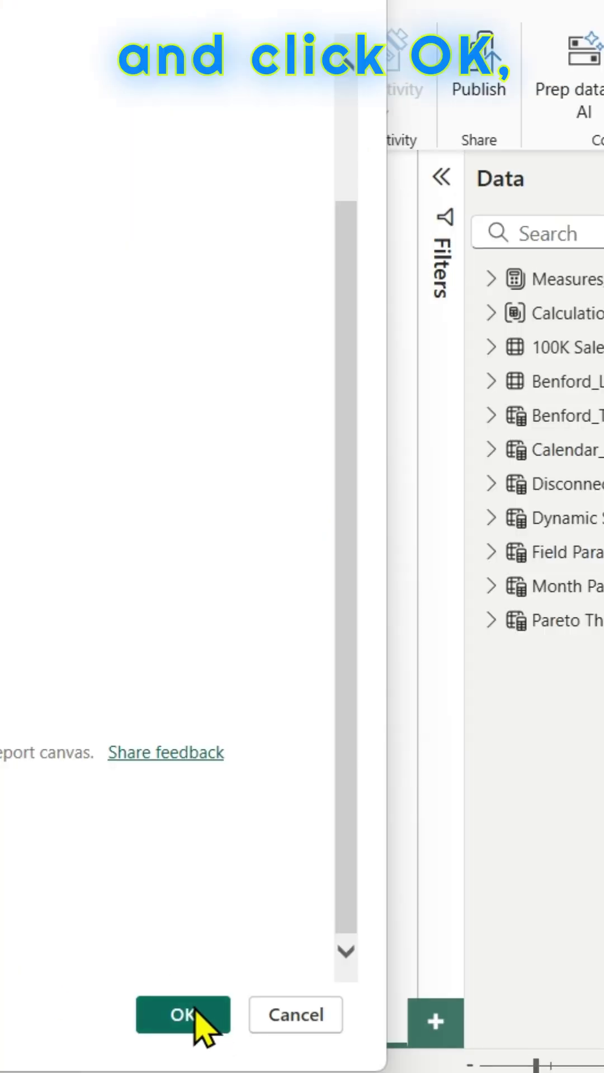
- Apply the Options, then view the Benford and New Countries/Old Countries pages in dark theme
click(195, 1009)
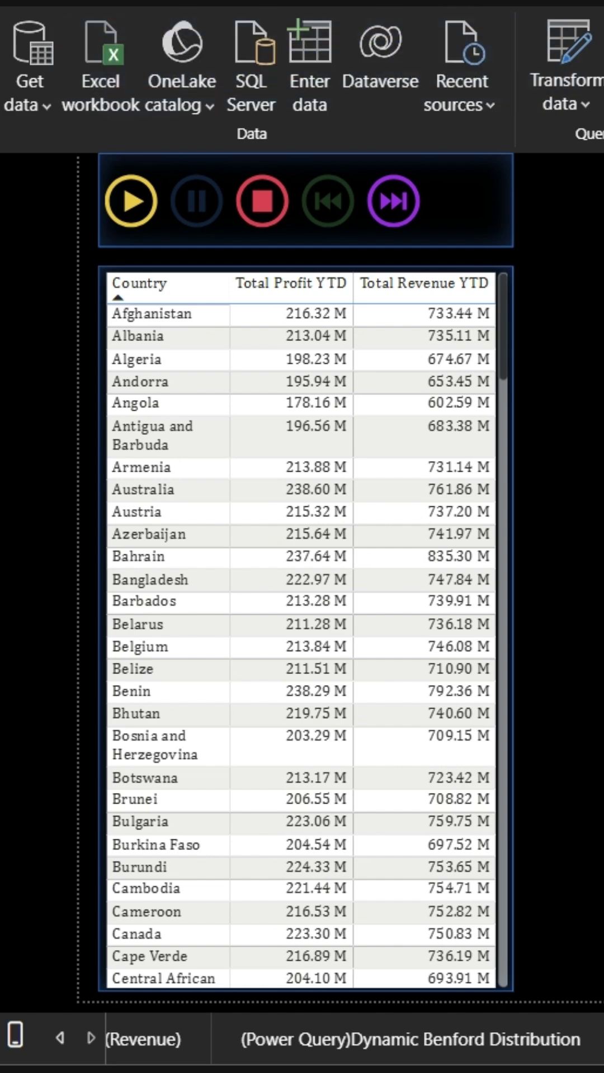
click(352, 1048)
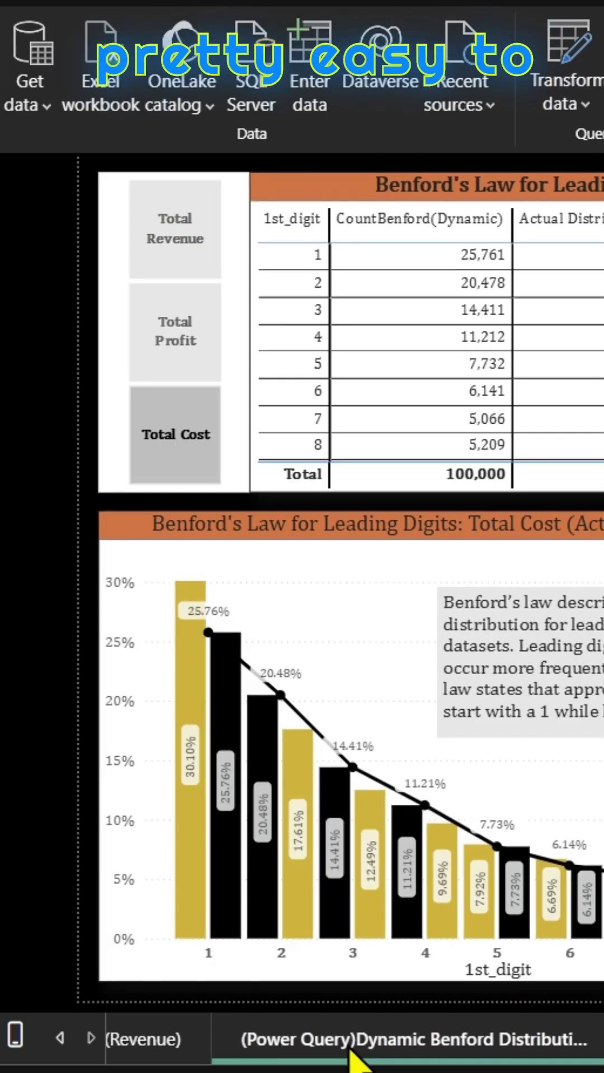
click(141, 1040)
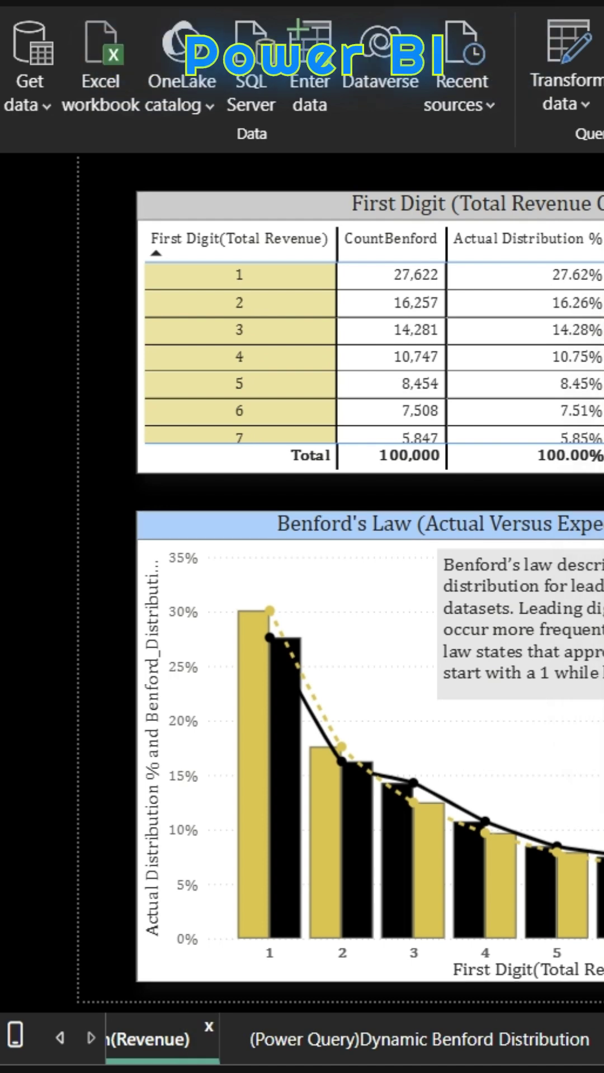
click(60, 1039)
click(210, 1044)
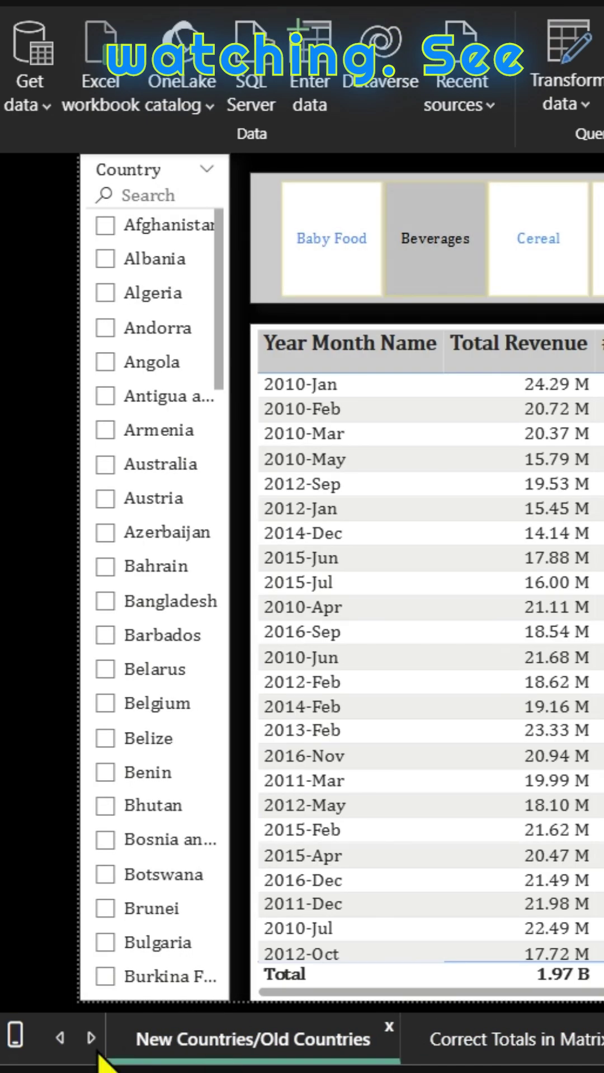